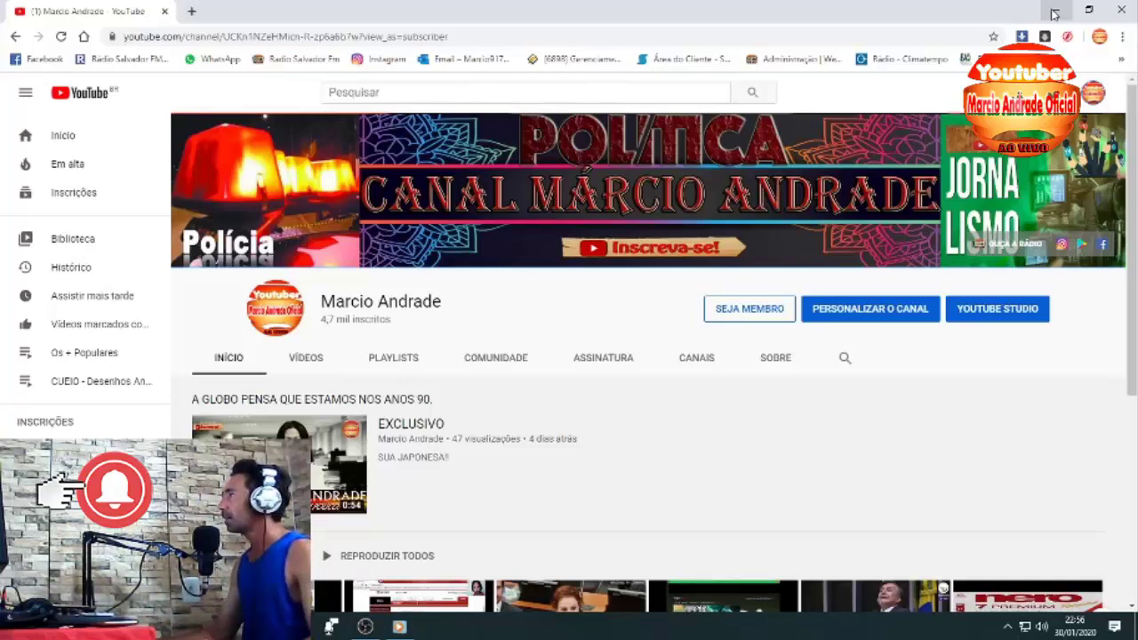
# Minimize the open windows, set the Apowersoft archive apart on the desktop and delete the previously extracted Apowersoft editor de video.1.1.9.0 folder
pyautogui.click(1053, 11)
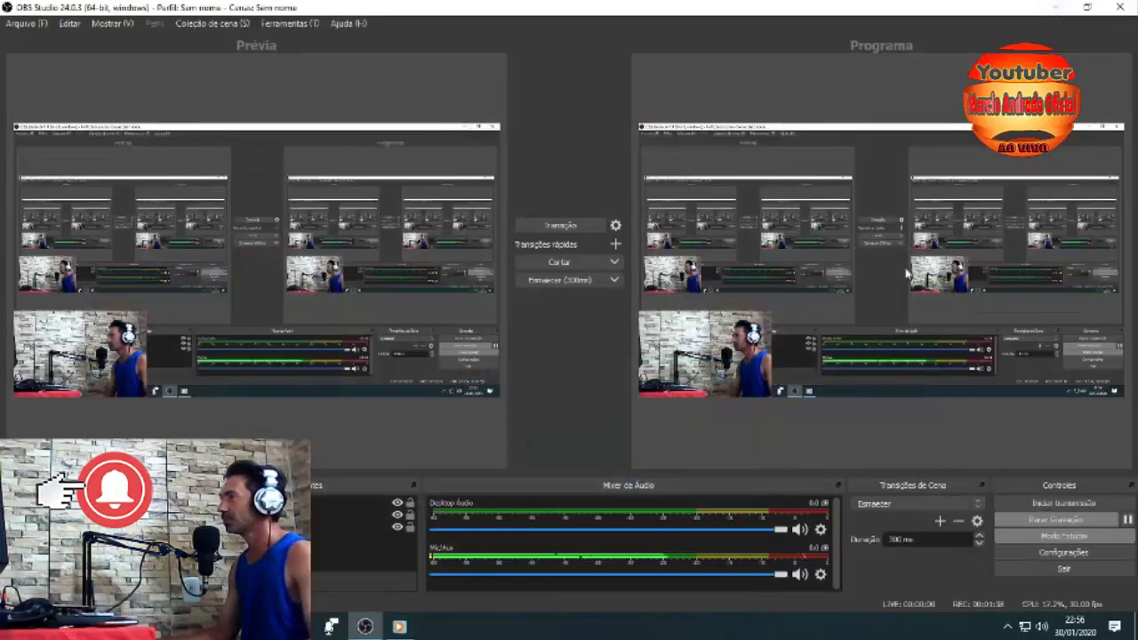
pyautogui.click(1054, 8)
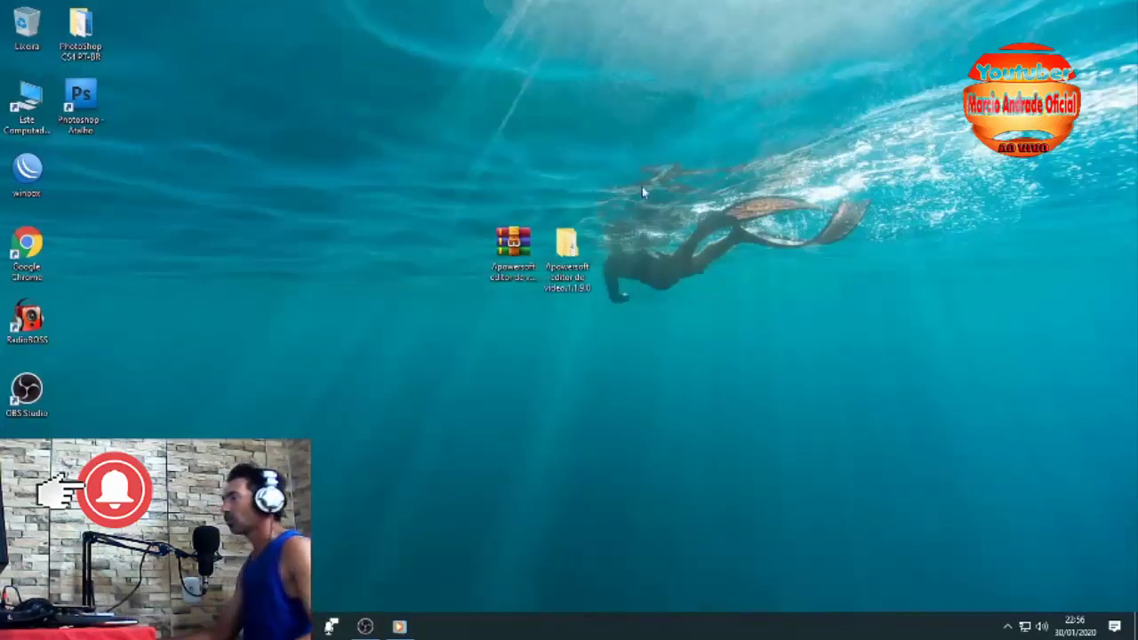
pyautogui.click(509, 251)
pyautogui.moveTo(510, 250); pyautogui.dragTo(386, 213)
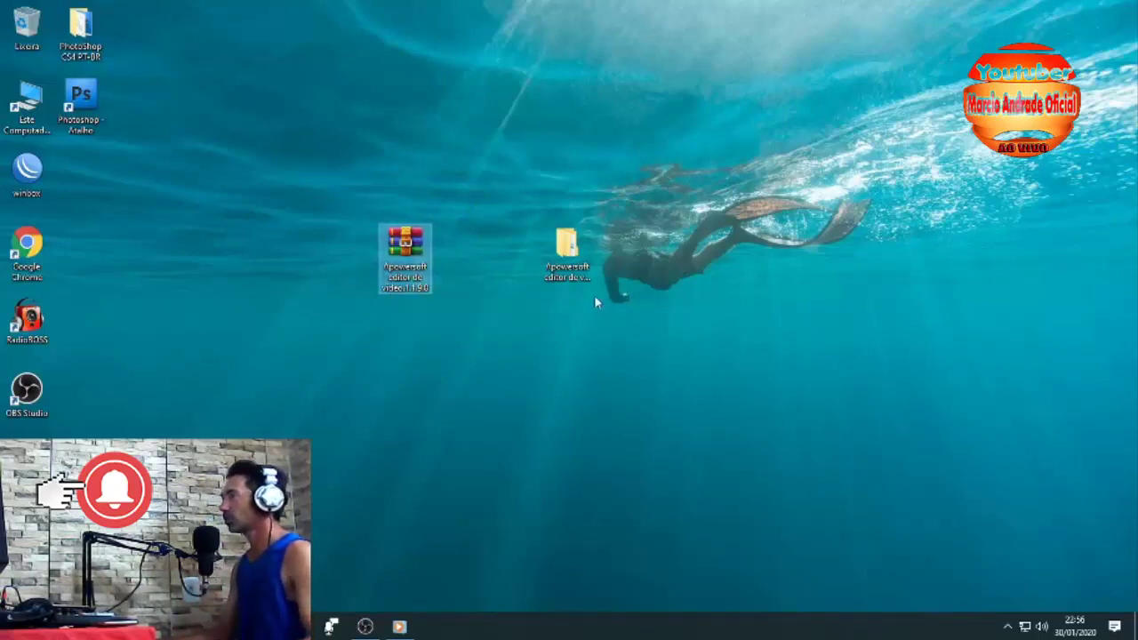
pyautogui.moveTo(567, 245)
pyautogui.mouseDown()
pyautogui.moveTo(558, 188)
pyautogui.moveTo(625, 200)
pyautogui.moveTo(560, 244)
pyautogui.mouseUp()
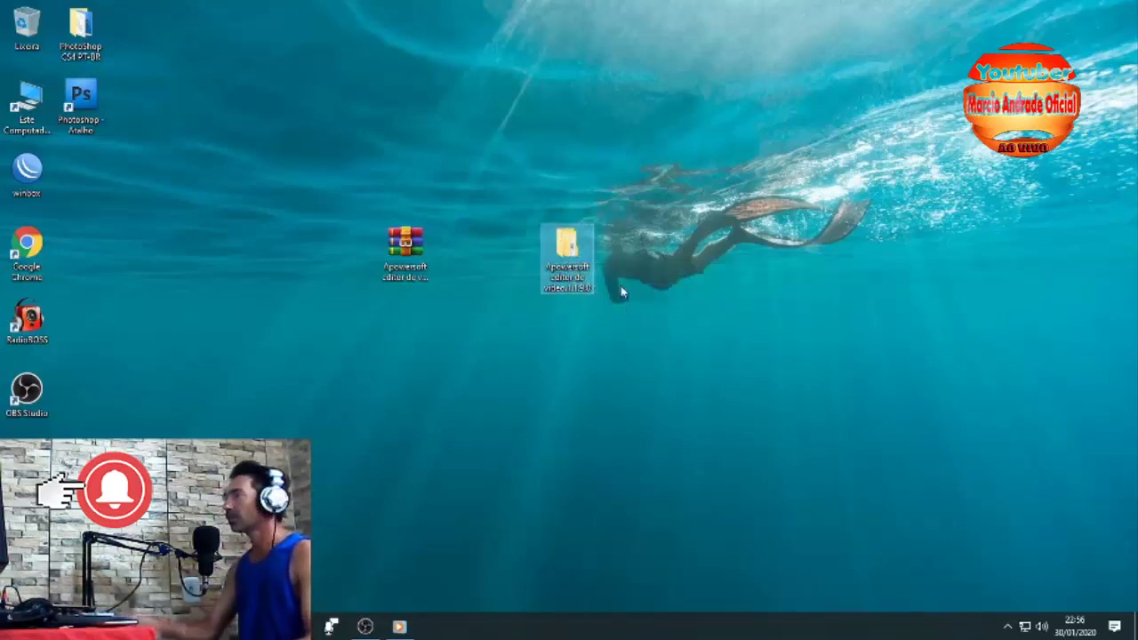
pyautogui.press('Delete')
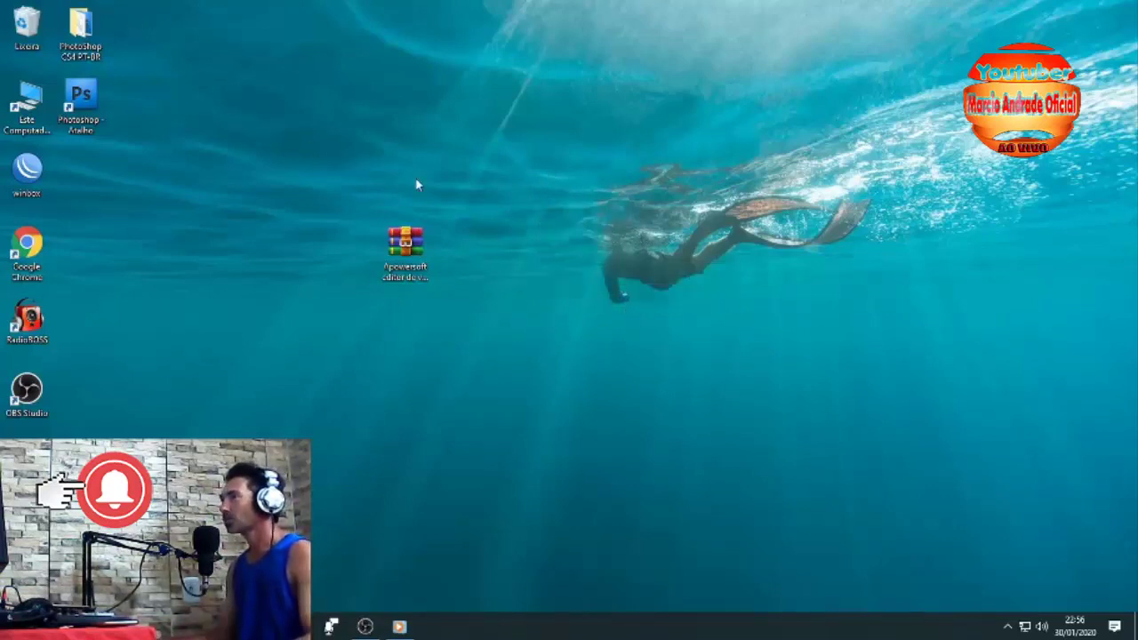
# Extract the Apowersoft editor de video.1.1.9.0 archive to its own desktop folder with the default options, and place that folder beside the archive
pyautogui.click(407, 249)
pyautogui.rightClick(407, 249)
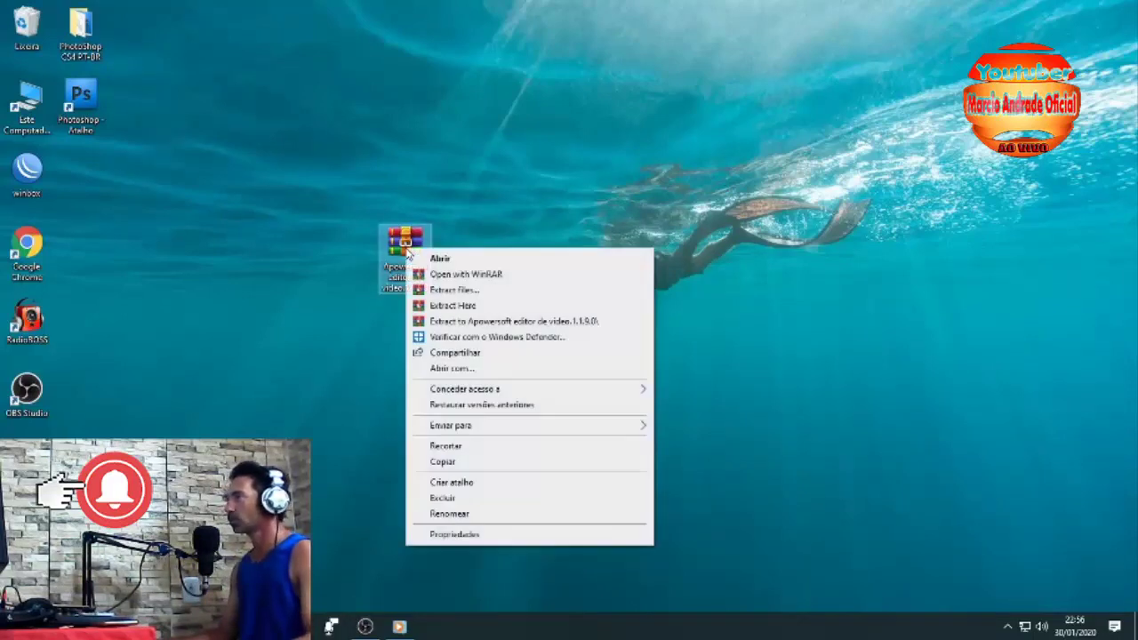
pyautogui.click(454, 291)
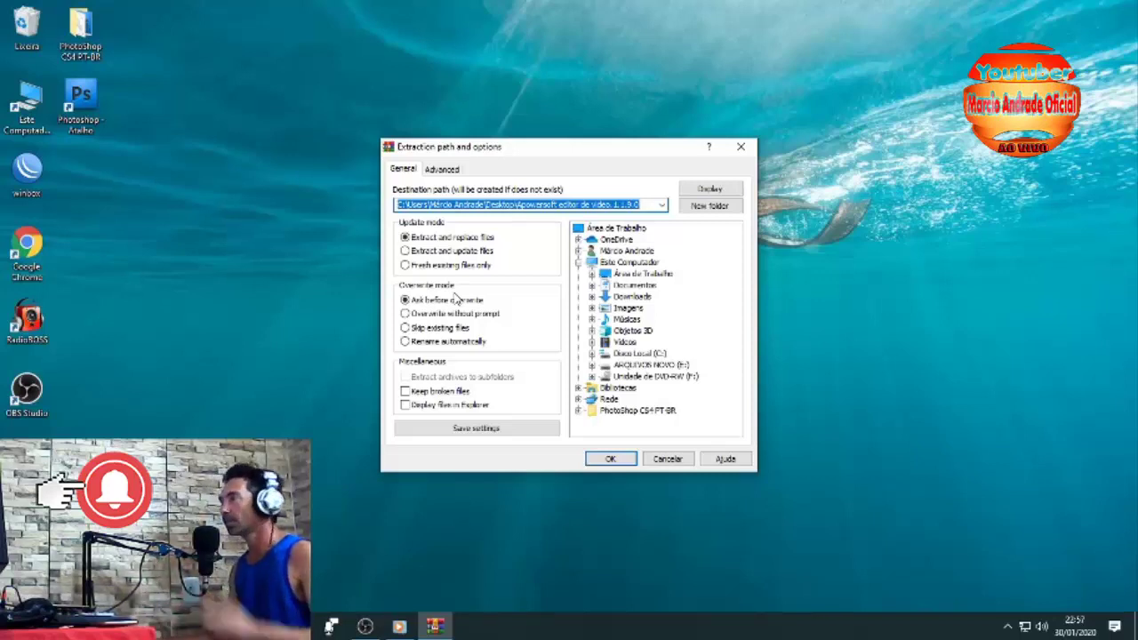
pyautogui.click(615, 459)
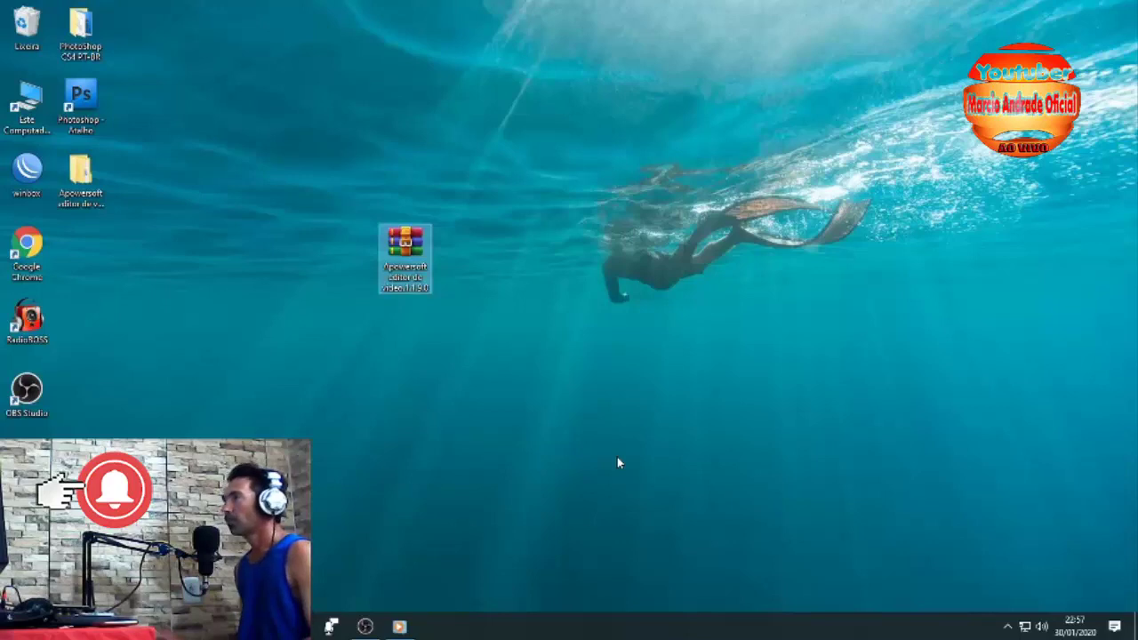
pyautogui.moveTo(80, 175); pyautogui.dragTo(506, 255)
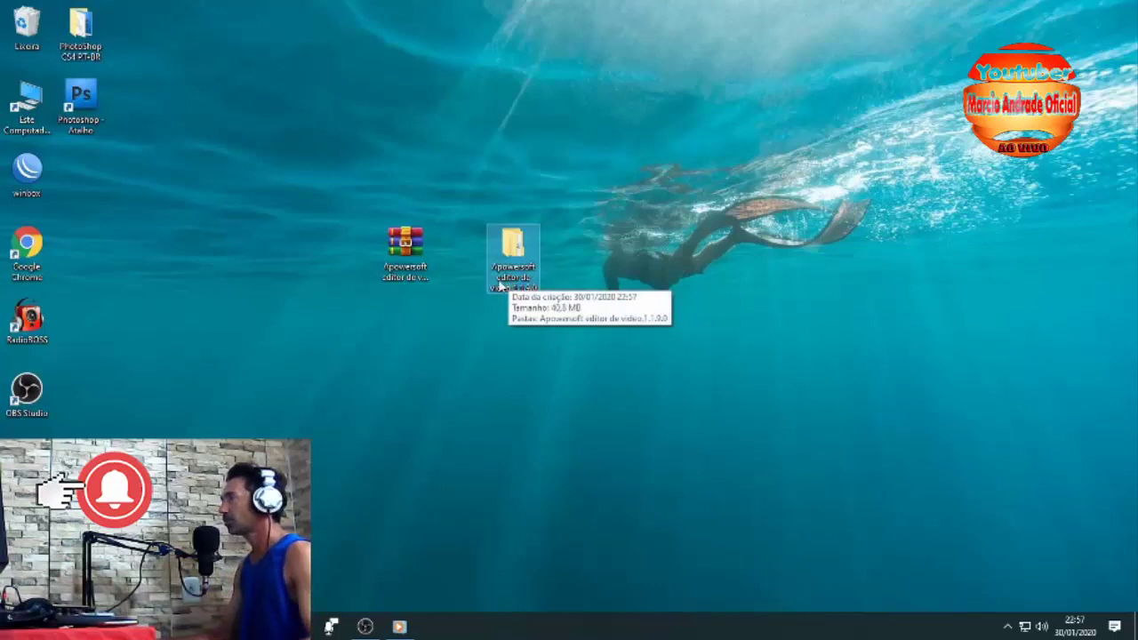
# Open the extracted folder down to the innermost Apowersoft editor de video.1.1.9.0 folder and run video-editor-pro as administrator
pyautogui.doubleClick(509, 247)
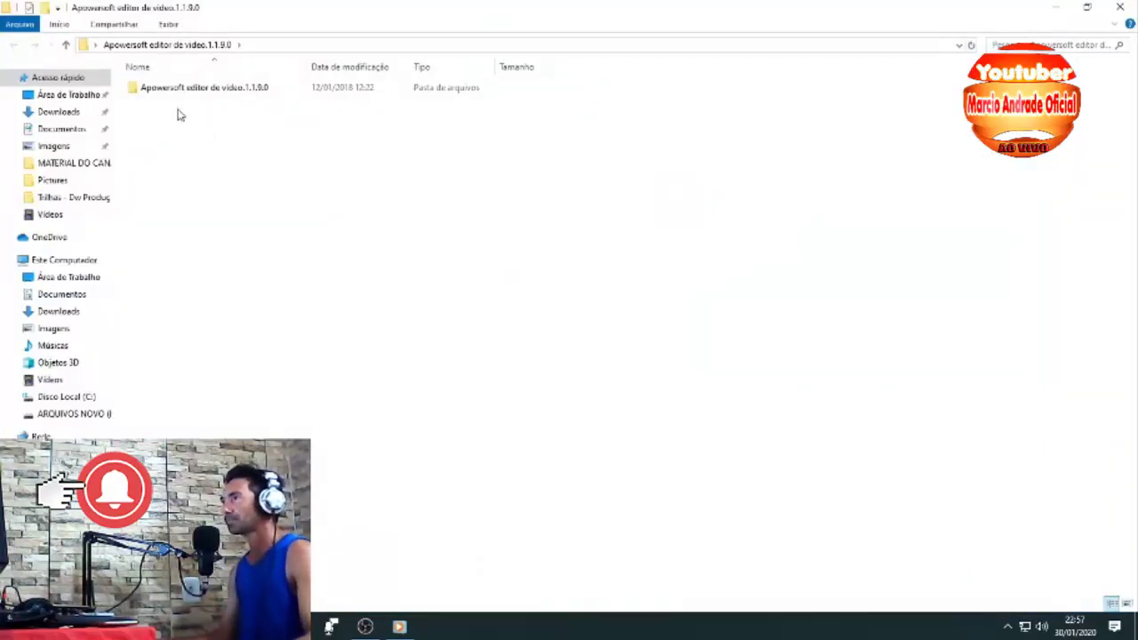
pyautogui.doubleClick(171, 95)
pyautogui.doubleClick(171, 95)
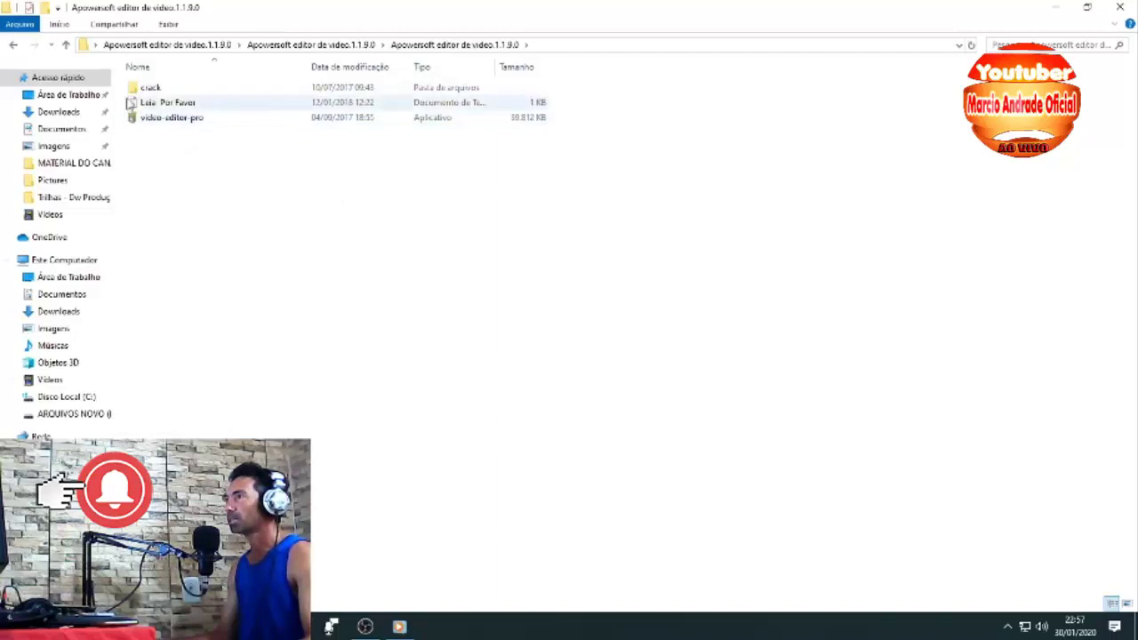
pyautogui.rightClick(169, 119)
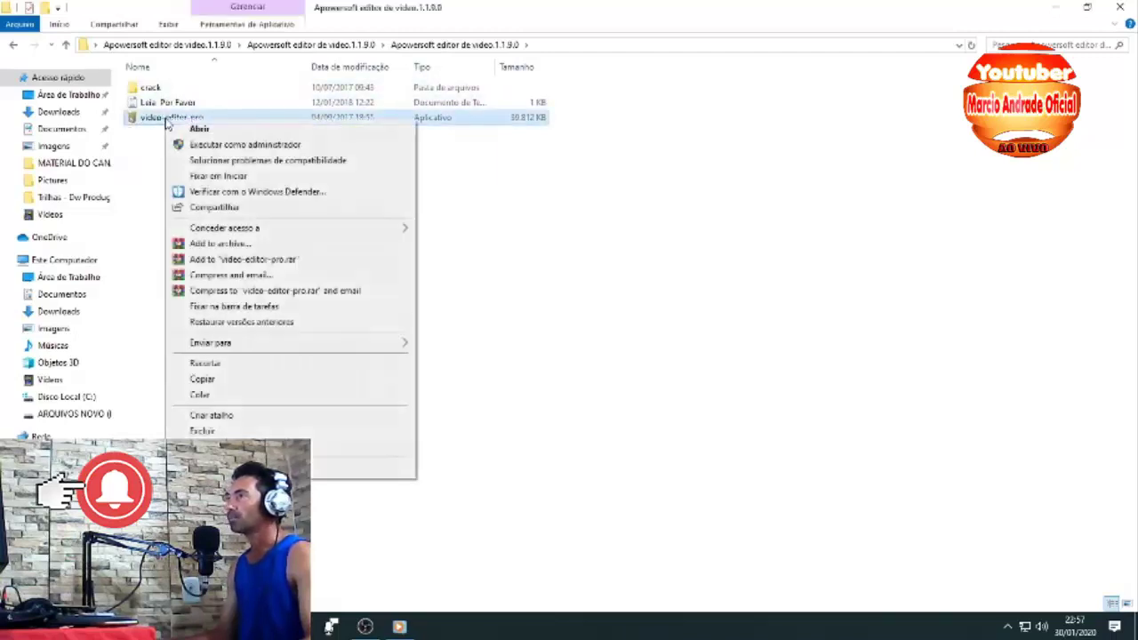
pyautogui.click(229, 148)
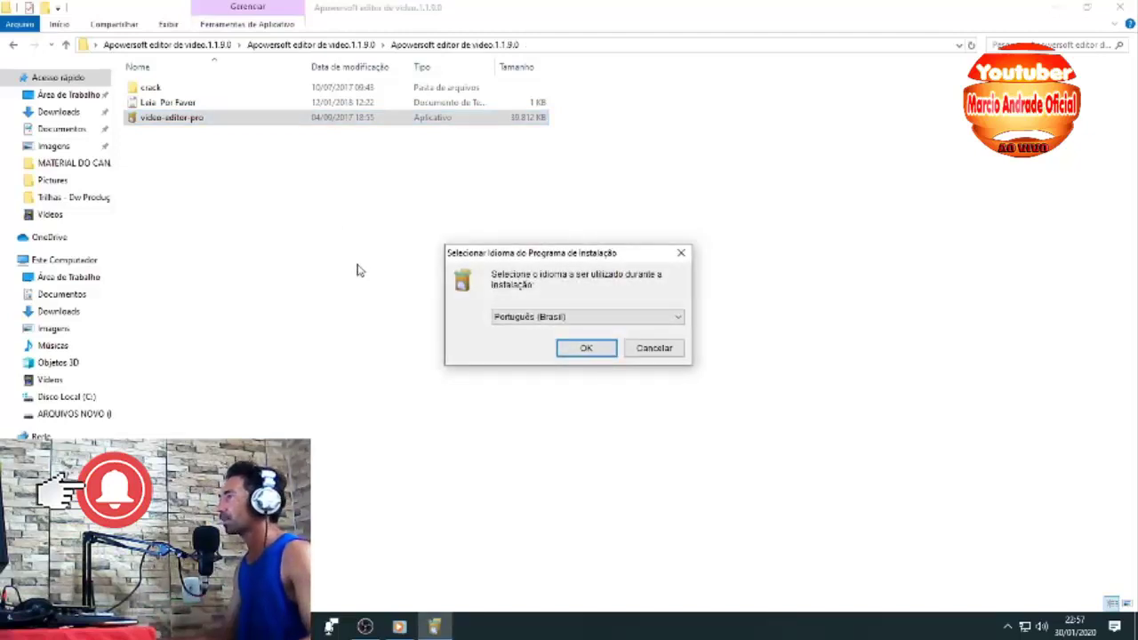
# Keep Português (Brasil) as the setup language, accept the licence agreement and keep the default Video Editor Pro destination folder
pyautogui.click(573, 320)
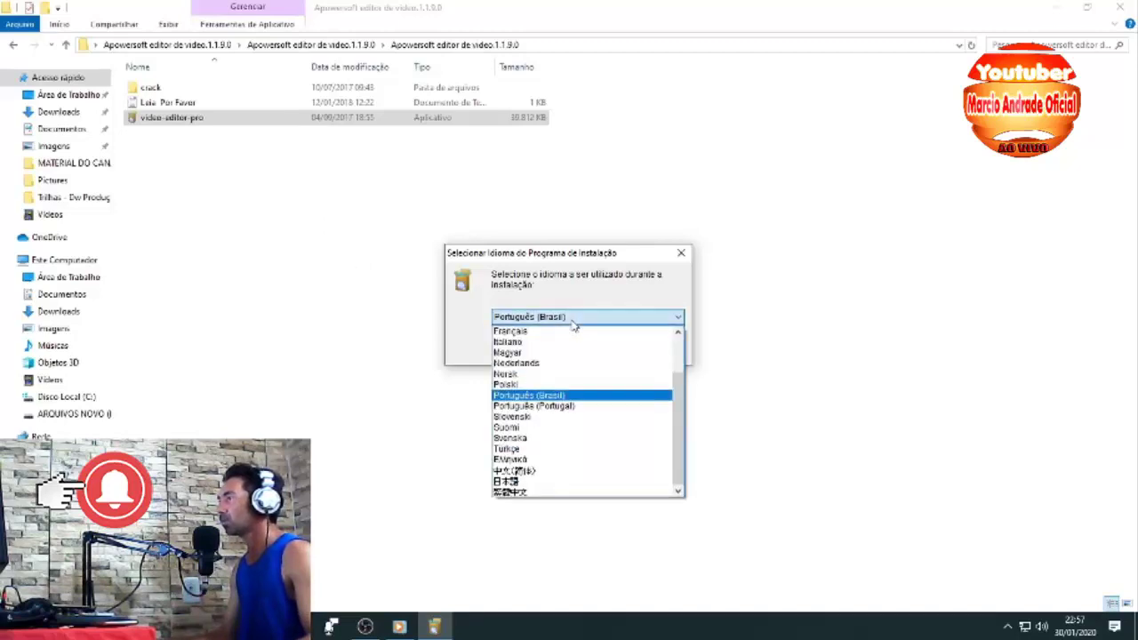
pyautogui.click(573, 321)
pyautogui.click(584, 352)
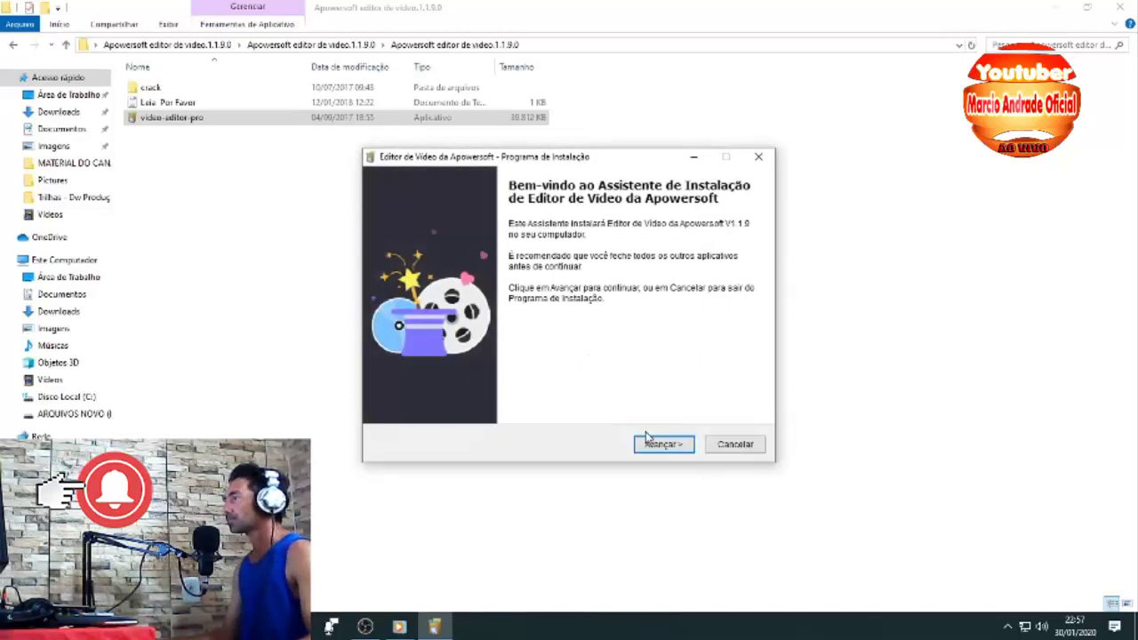
pyautogui.click(664, 444)
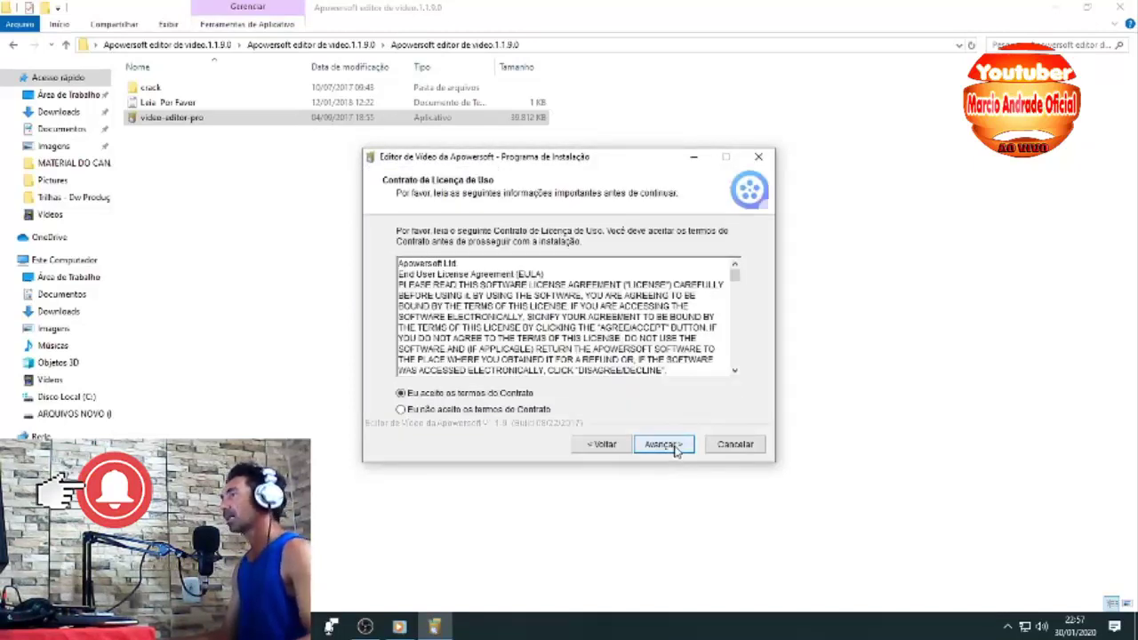
pyautogui.click(675, 450)
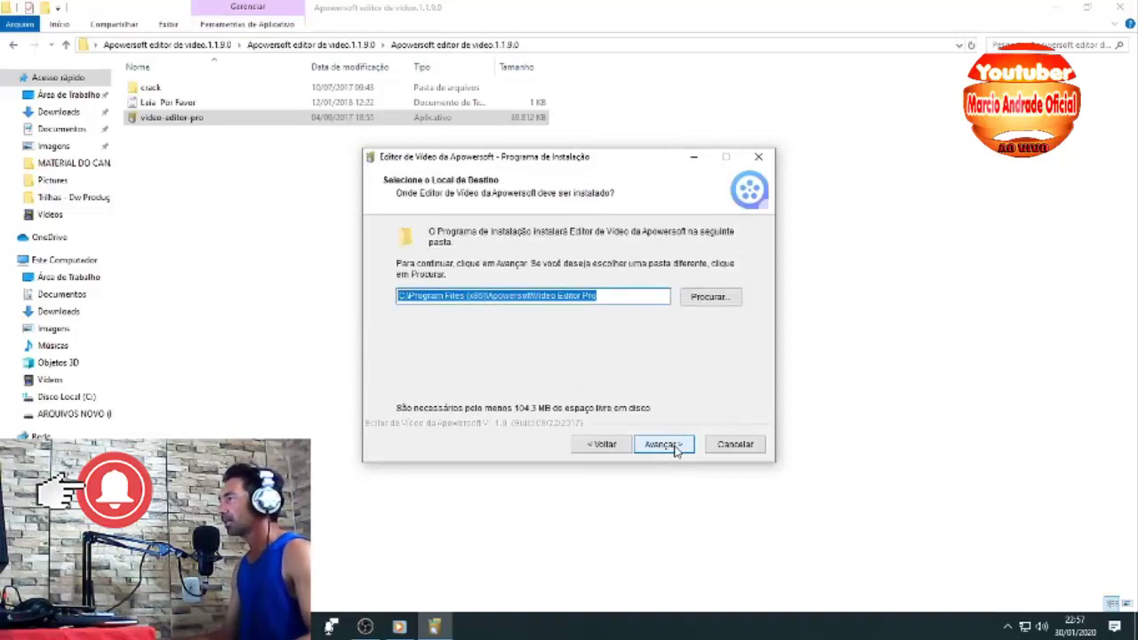
pyautogui.click(674, 449)
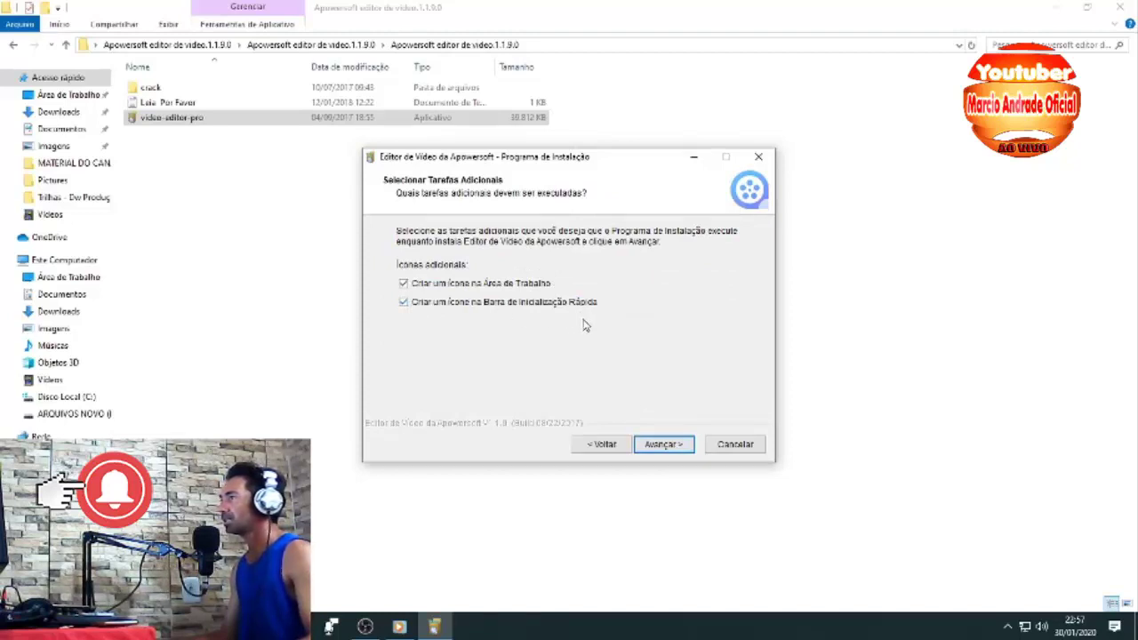
# Turn off the quick launch icon, keep the desktop icon, and install the video editor
pyautogui.click(402, 304)
pyautogui.click(674, 444)
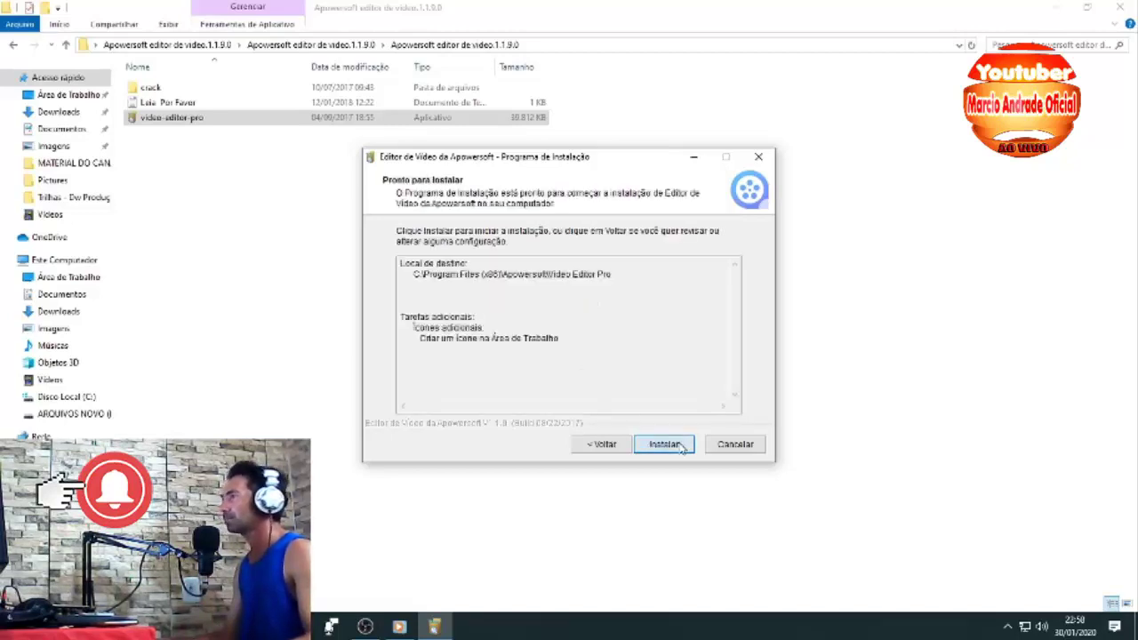
pyautogui.click(671, 448)
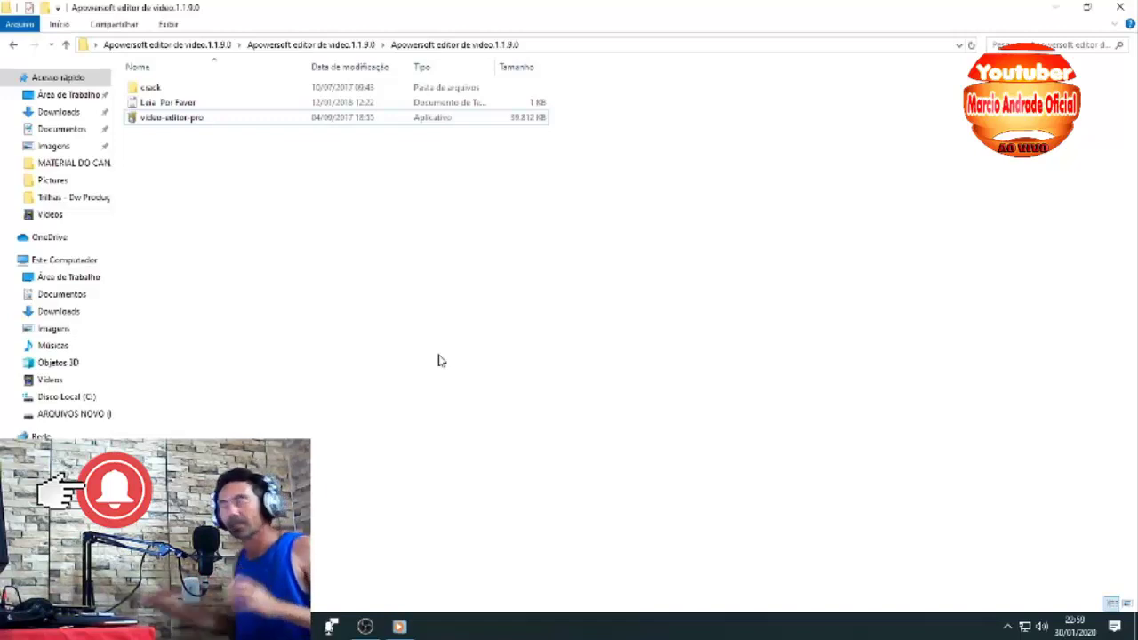
# Copy Apowersoft.CommUtilities.dll from the crack folder and minimize the folder window
pyautogui.doubleClick(156, 89)
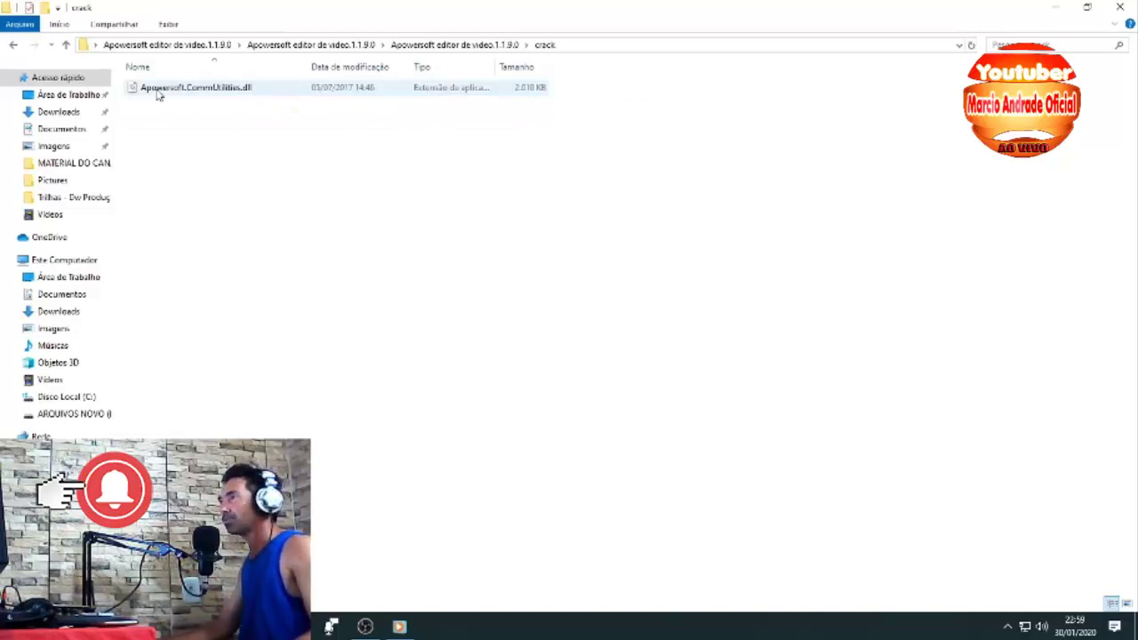
pyautogui.rightClick(157, 93)
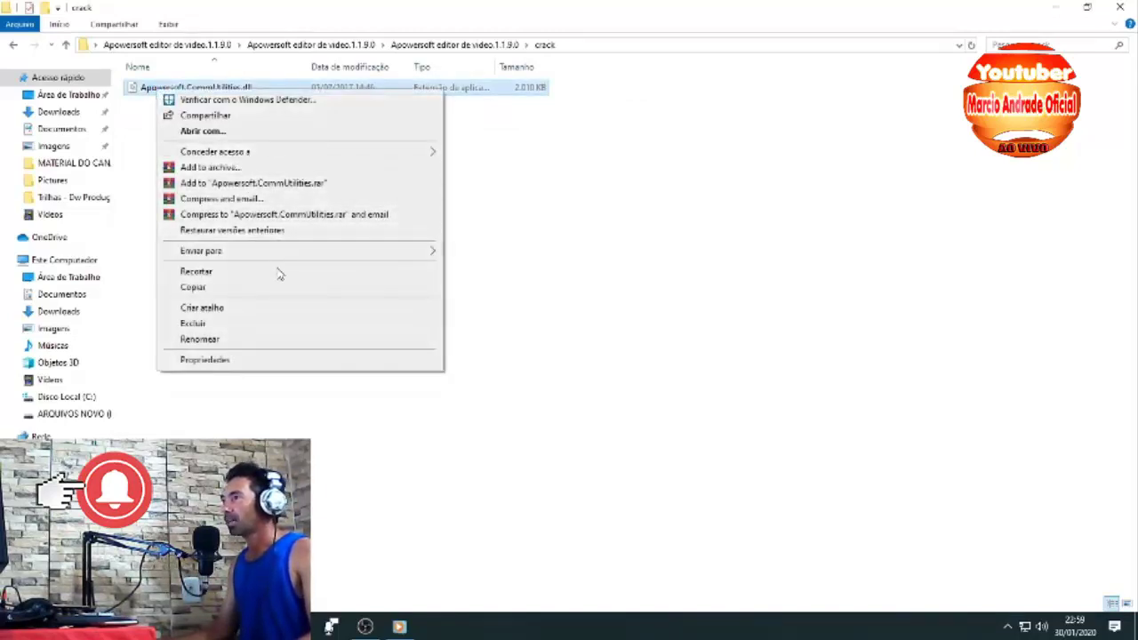
pyautogui.click(233, 291)
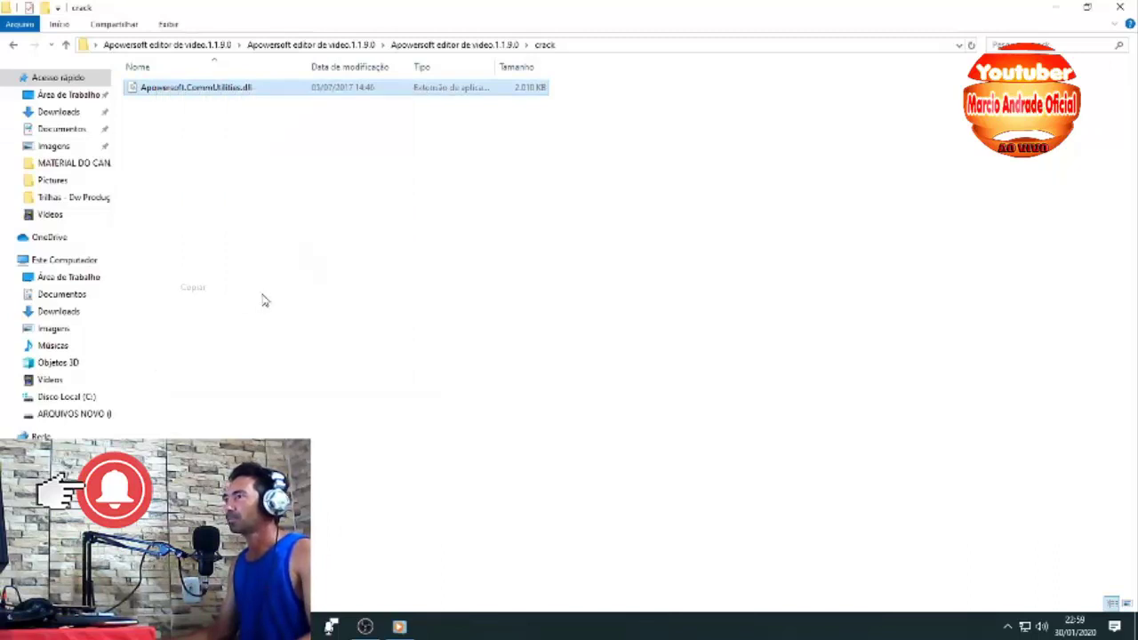
pyautogui.click(1056, 8)
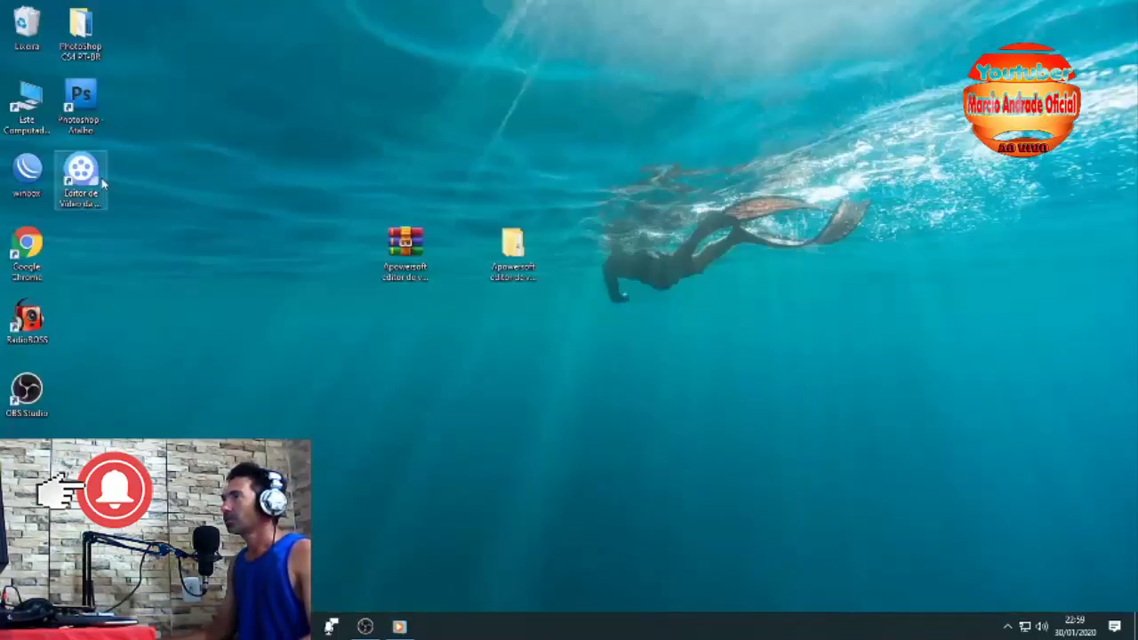
# Move the Editor de Vídeo da Apowersoft shortcut to an empty area of the desktop and open its file location
pyautogui.moveTo(100, 177); pyautogui.dragTo(471, 160)
pyautogui.rightClick(461, 102)
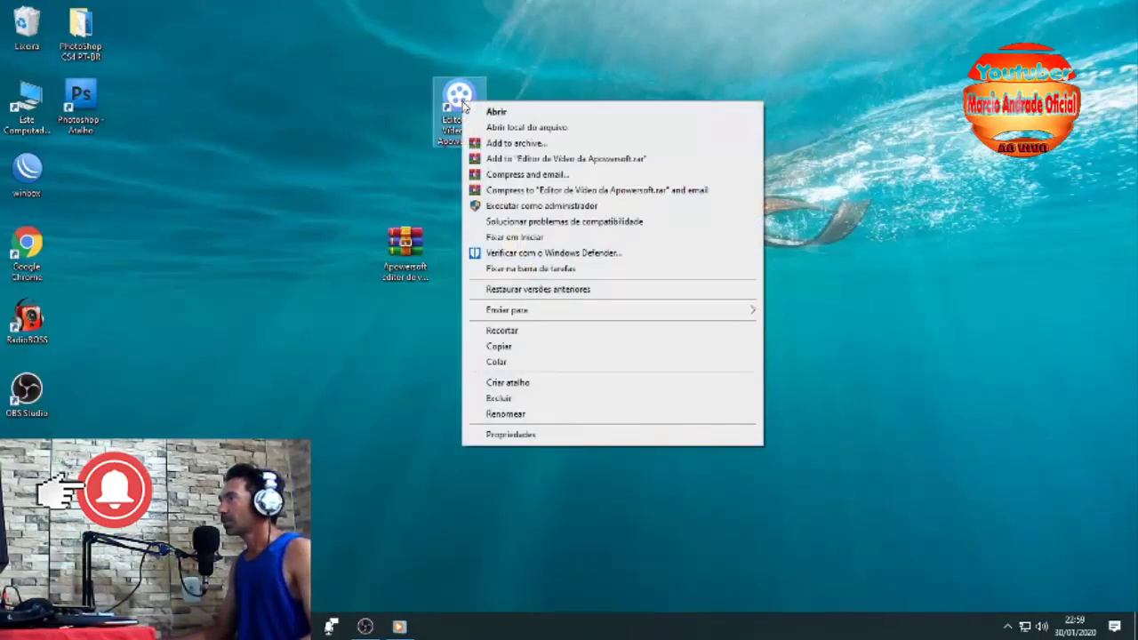
pyautogui.click(526, 127)
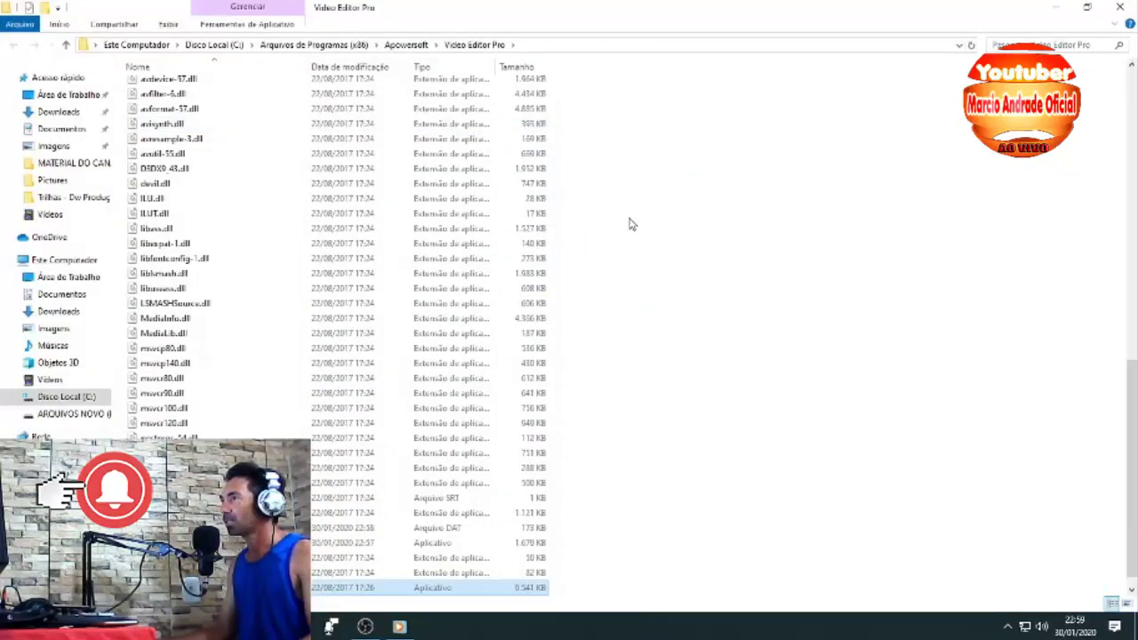
# Paste the copied DLL into the Video Editor Pro folder, granting administrator permission, and close the folder window
pyautogui.rightClick(700, 233)
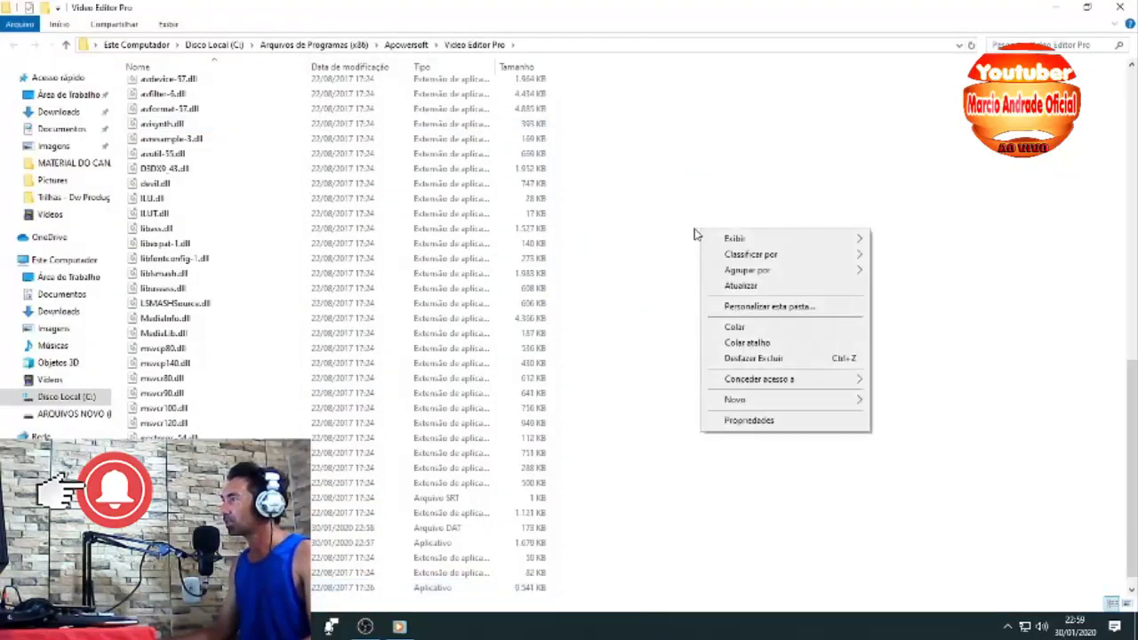
pyautogui.click(782, 336)
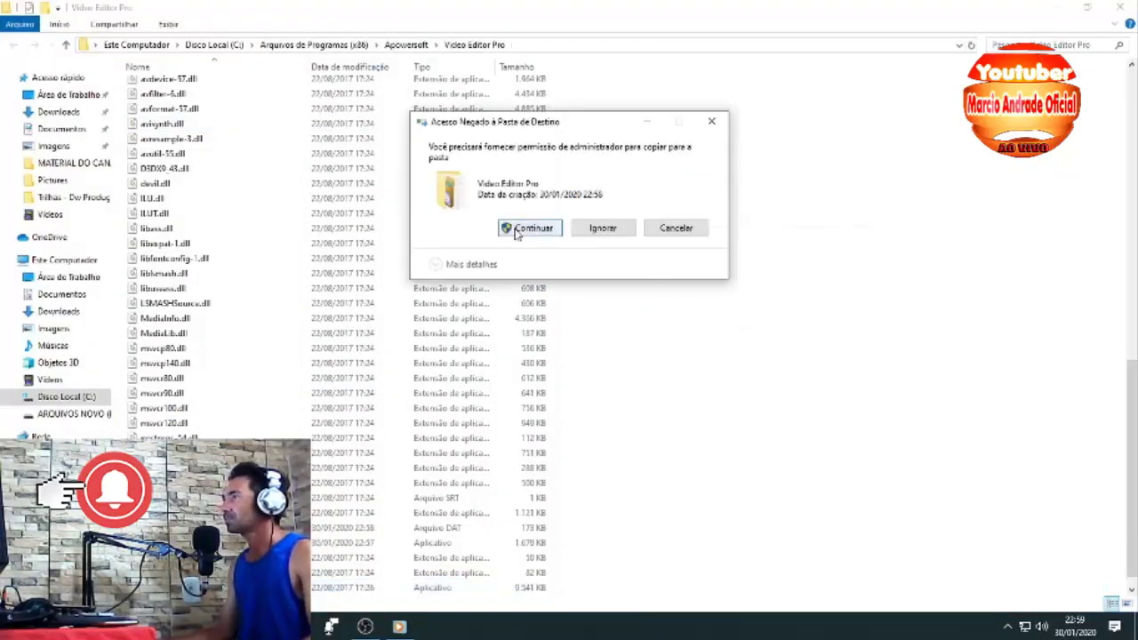
pyautogui.click(532, 230)
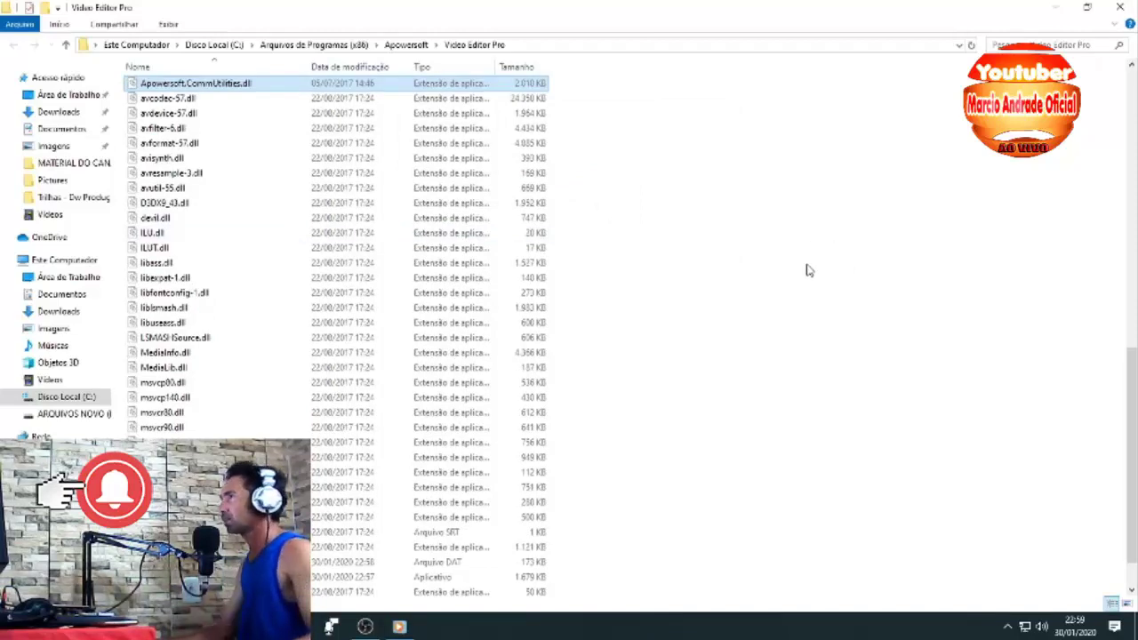
pyautogui.click(802, 302)
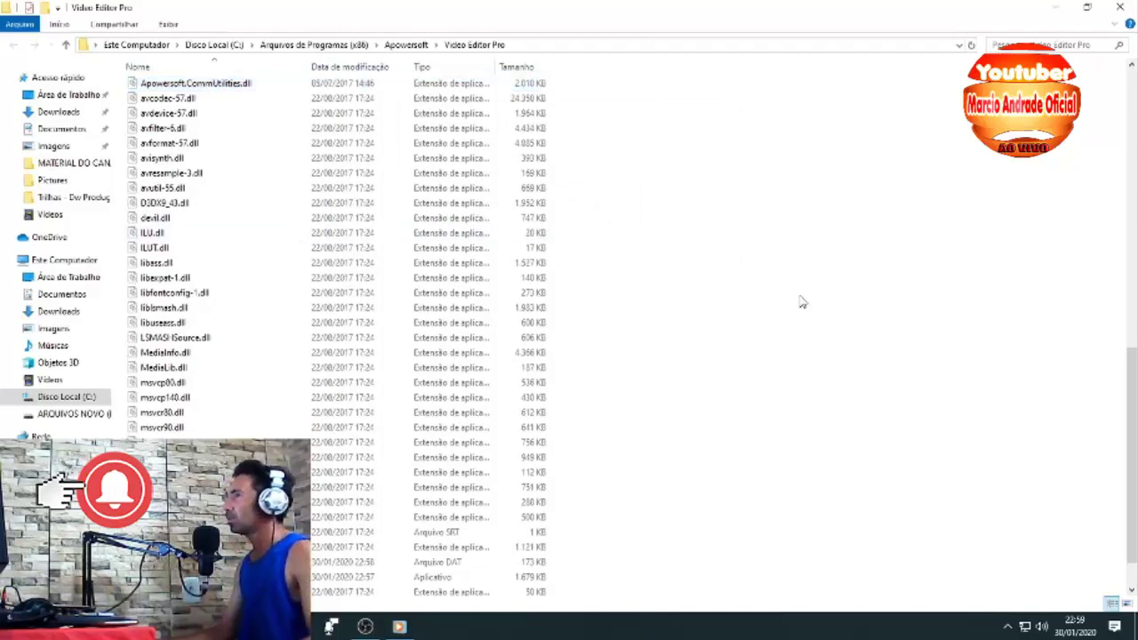
pyautogui.click(1119, 7)
pyautogui.click(770, 233)
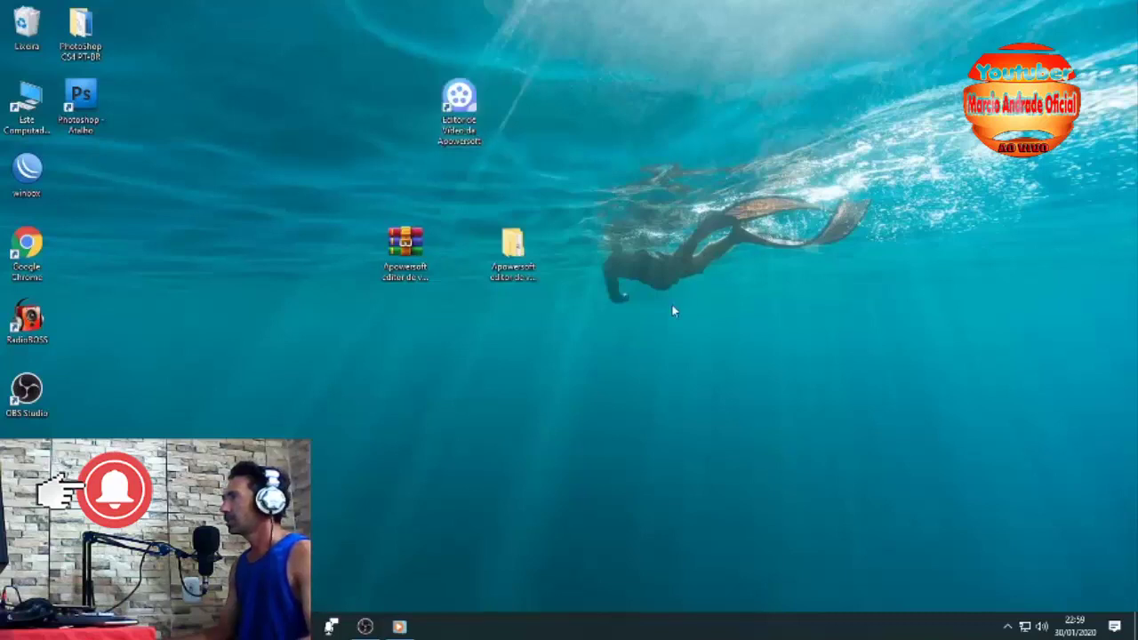
# Move the extracted Apowersoft folder to the recycle bin and place the archive back beside the winbox icon
pyautogui.moveTo(516, 257); pyautogui.dragTo(24, 31)
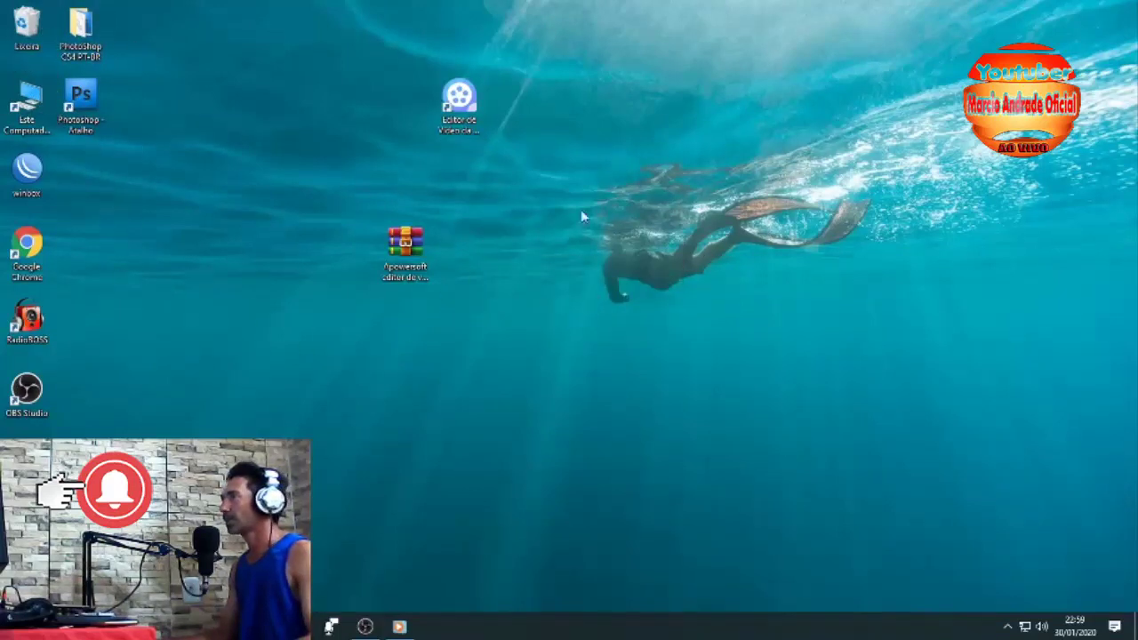
pyautogui.click(401, 253)
pyautogui.moveTo(401, 252); pyautogui.dragTo(105, 170)
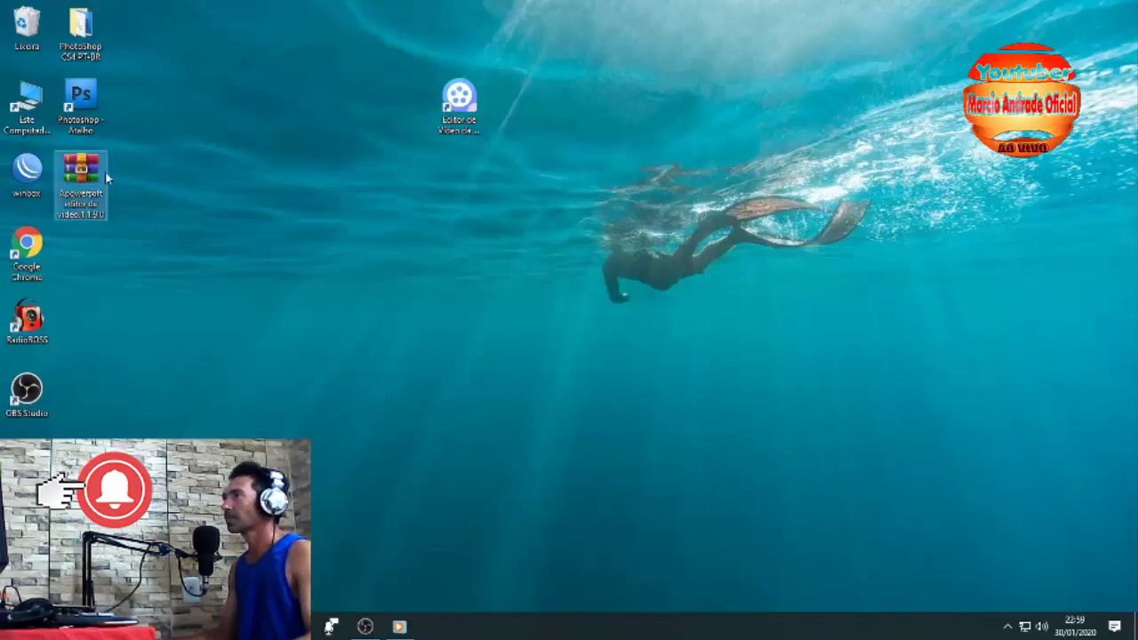
# Run the Editor de Vídeo da Apowersoft desktop shortcut as administrator
pyautogui.rightClick(469, 103)
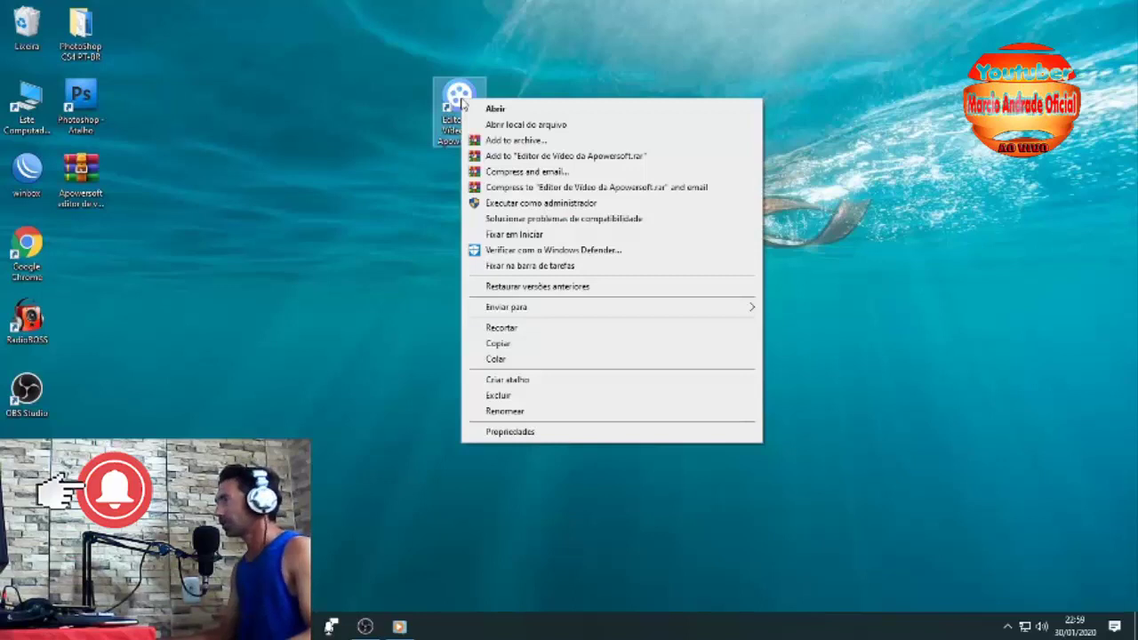
pyautogui.click(520, 206)
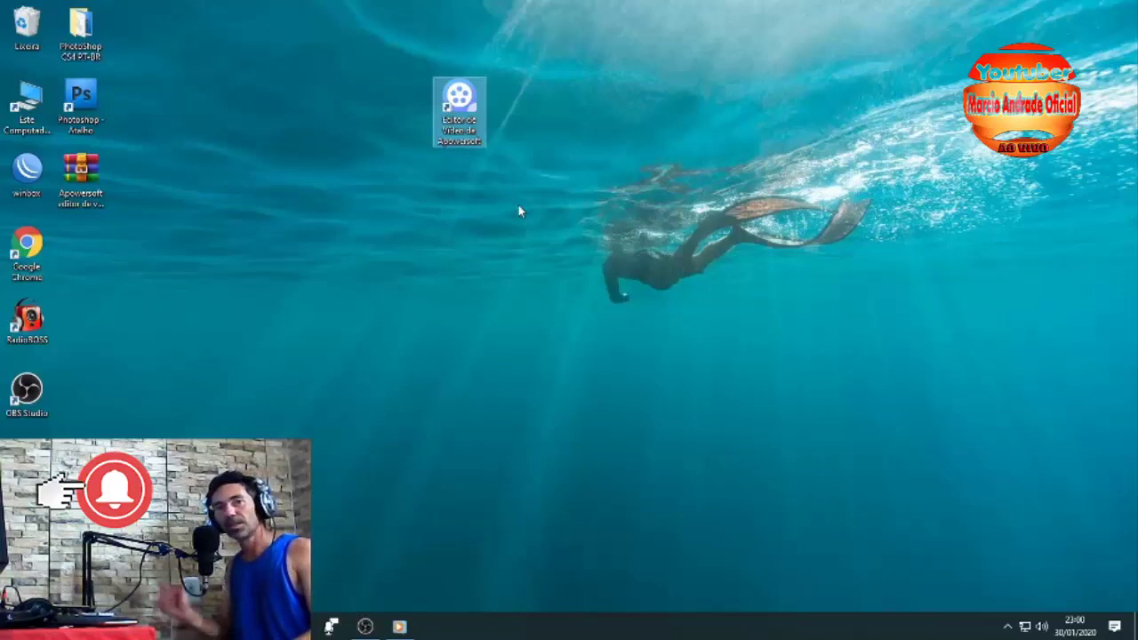
# Launch the Apowersoft video editor from its desktop shortcut and start a project with the 4:3 aspect ratio
pyautogui.press('Return')
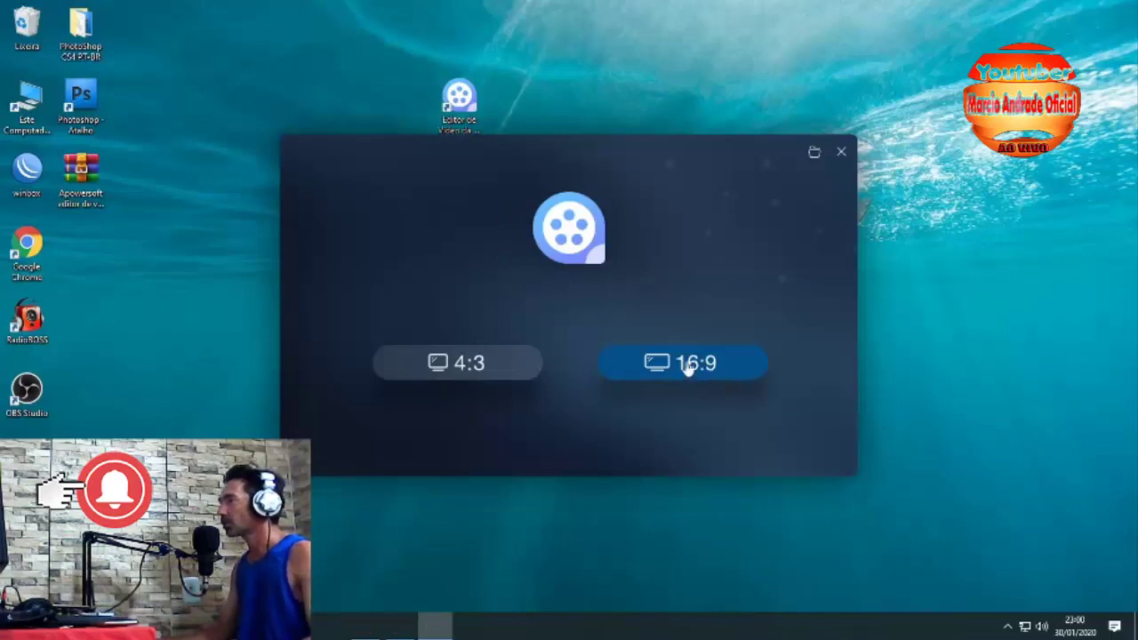
pyautogui.click(451, 368)
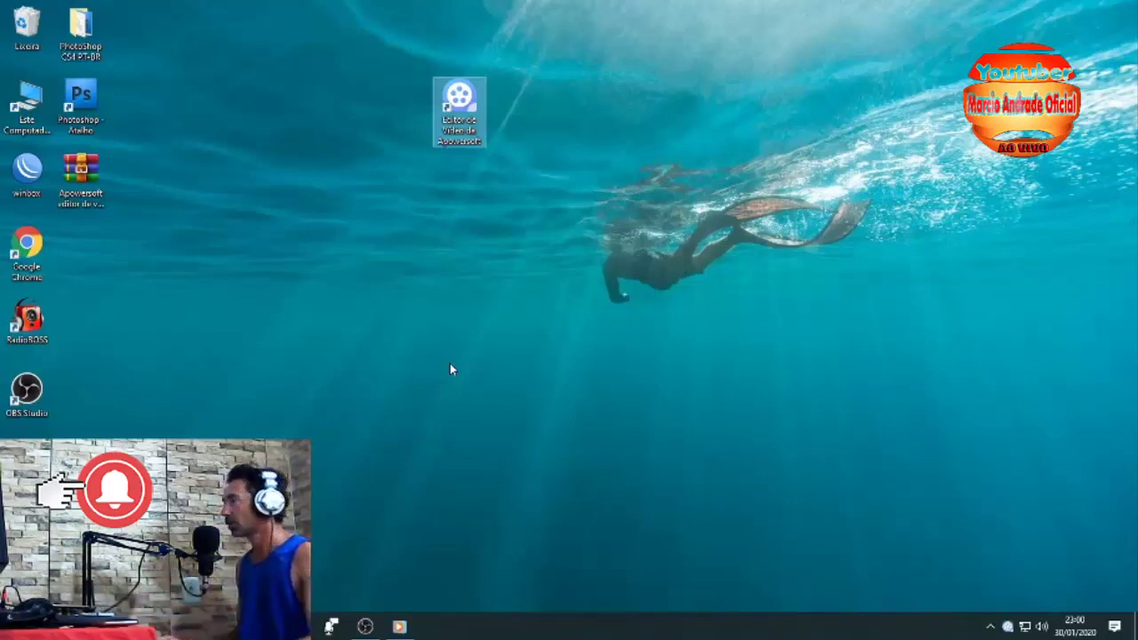
pyautogui.click(451, 368)
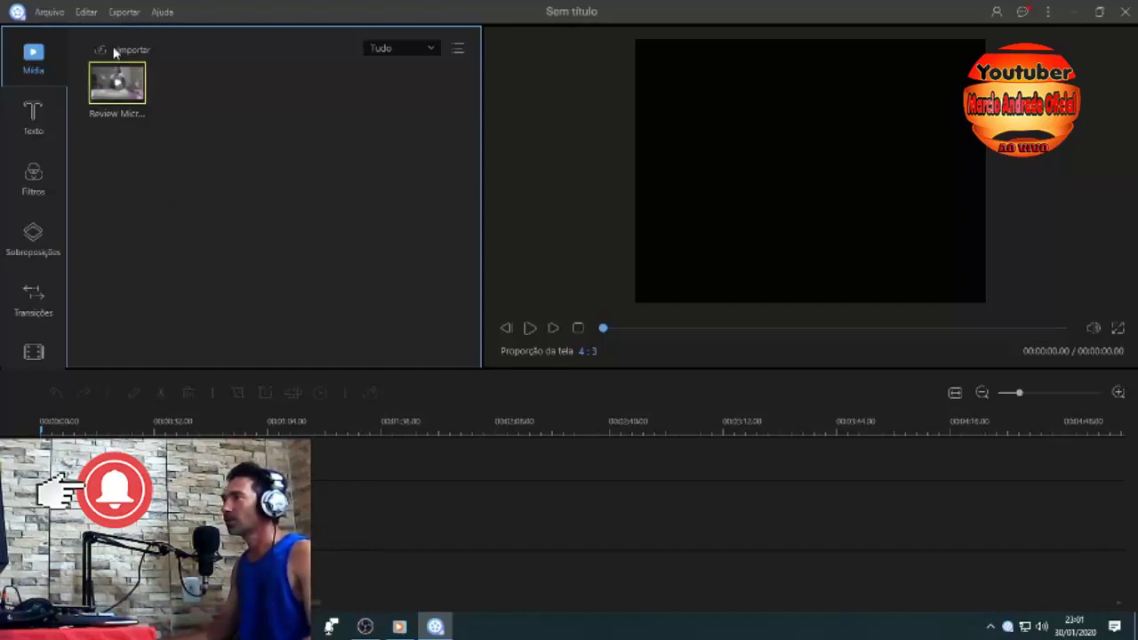
# Add the imported review video from the media library to the timeline's video track
pyautogui.click(152, 122)
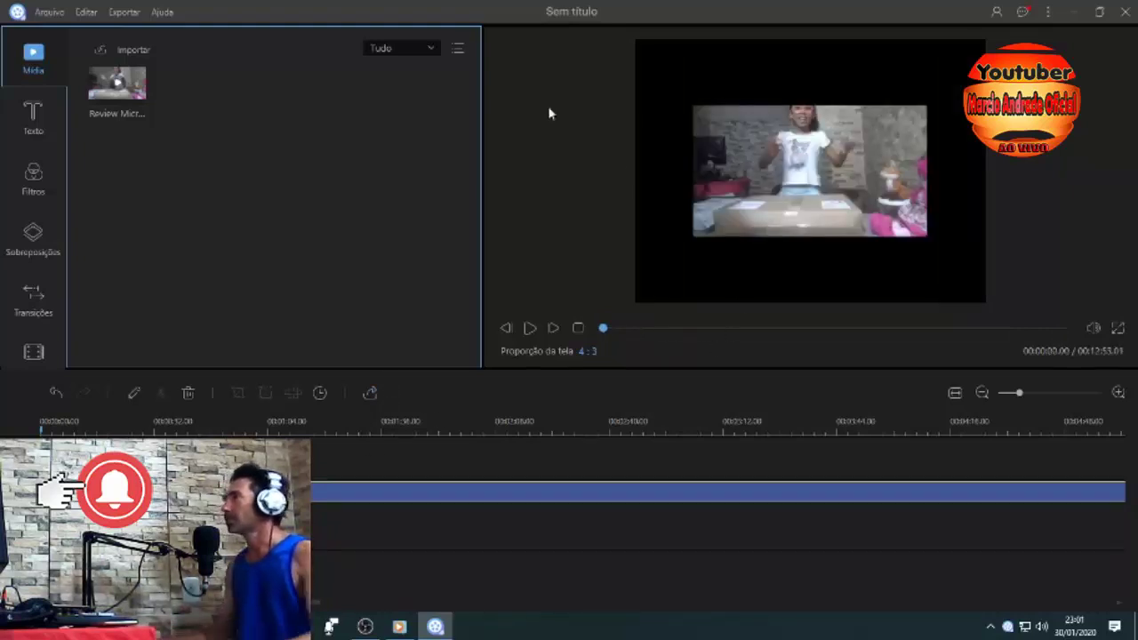
pyautogui.click(163, 11)
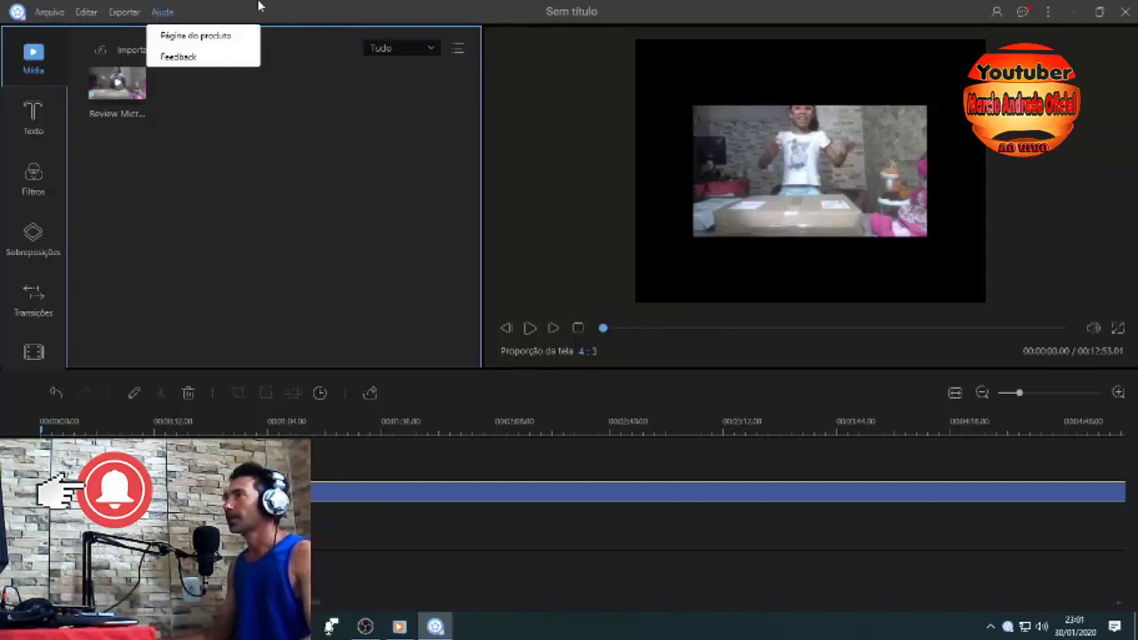
pyautogui.moveTo(87, 13)
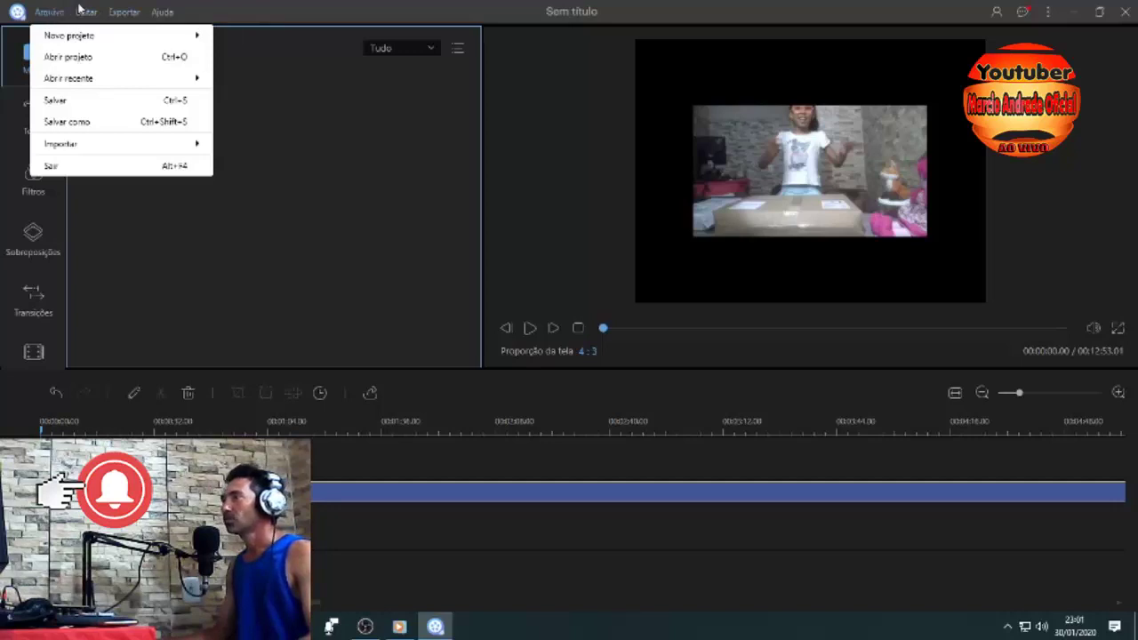
pyautogui.click(380, 13)
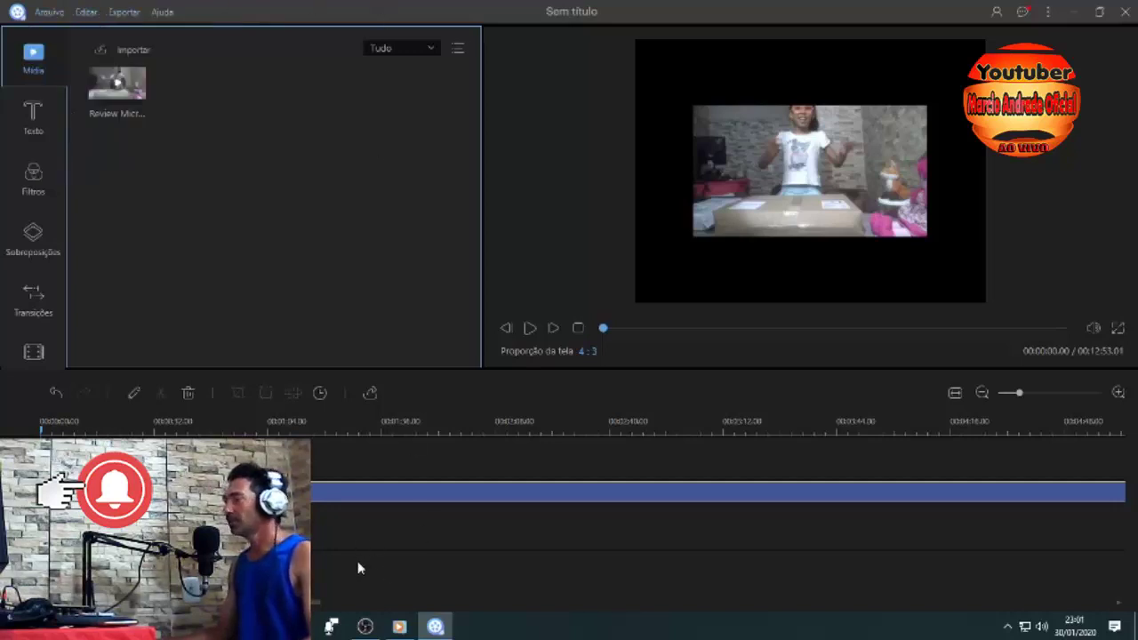